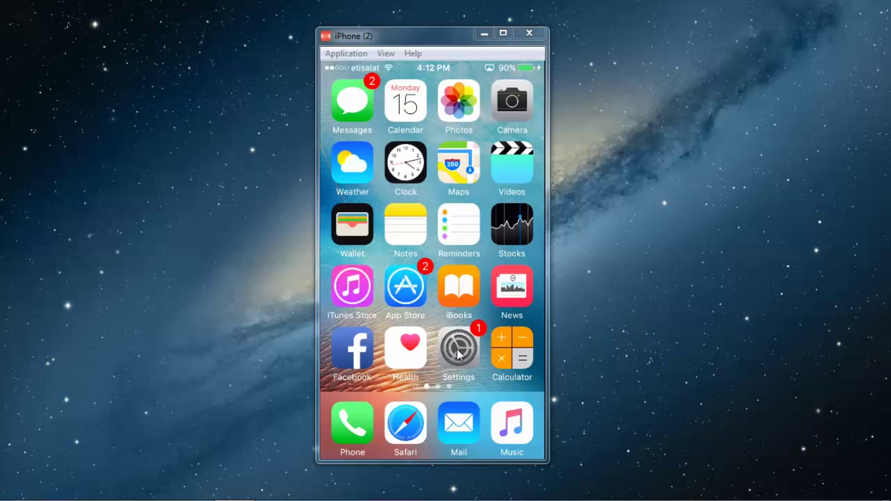
Step: Open Messenger's page under Settings > Notifications, where Allow Notifications is off
click(468, 349)
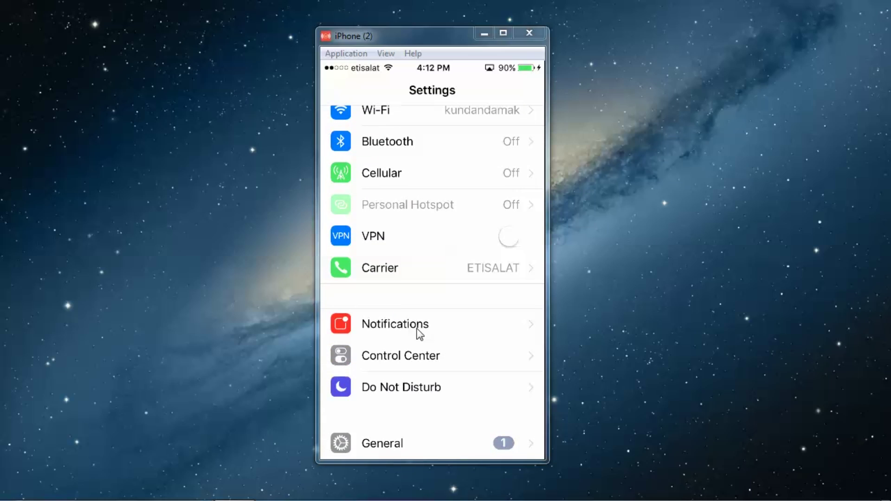
click(395, 324)
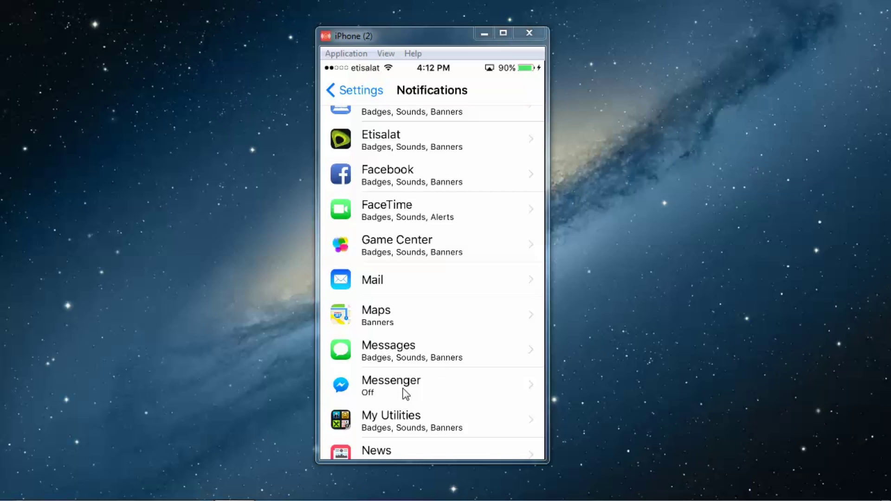
click(406, 394)
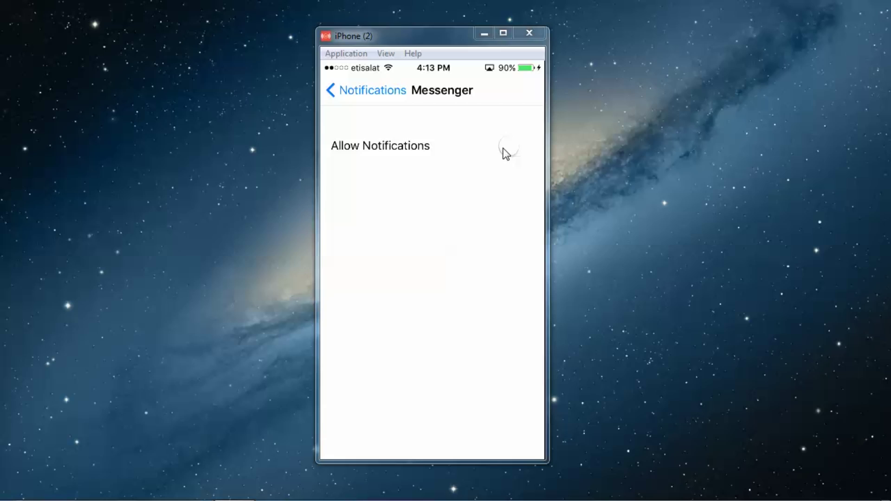
Step: Switch on Messenger's Allow Notifications toggle
click(505, 153)
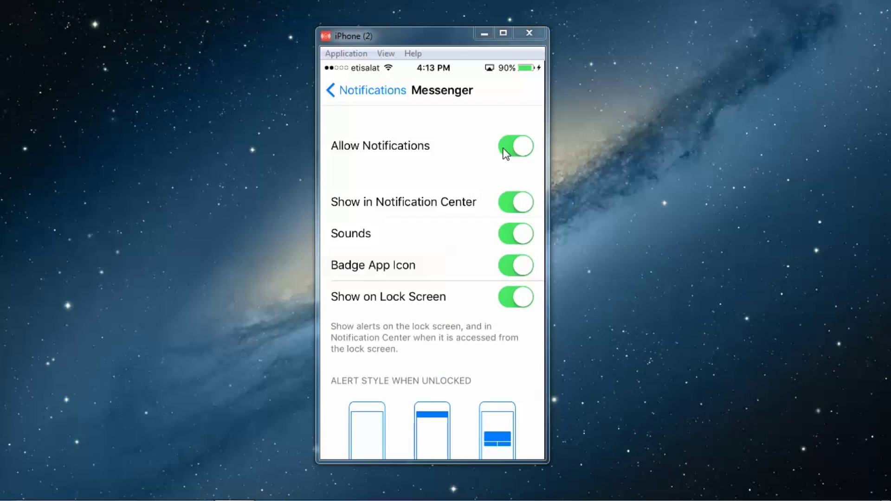